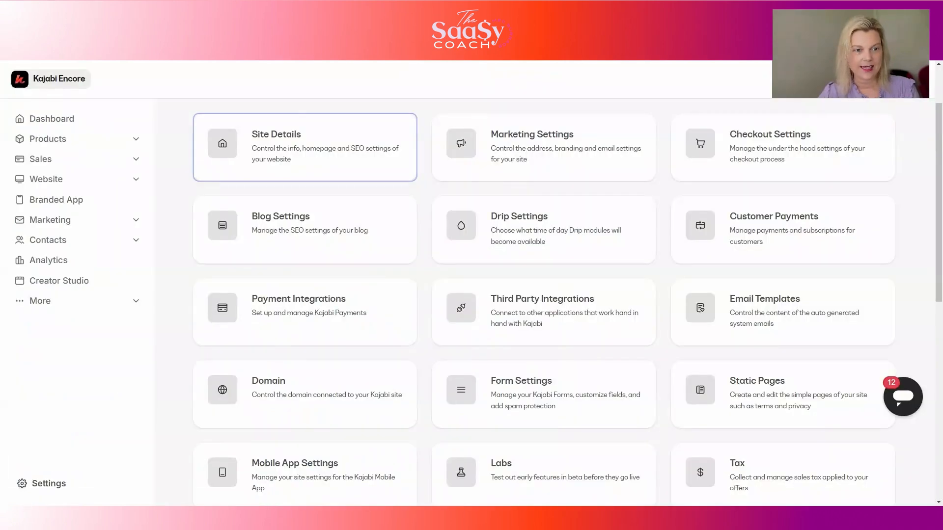
- Open the Site Details settings and inspect the first swatch's hex code in the default color palette
click(332, 156)
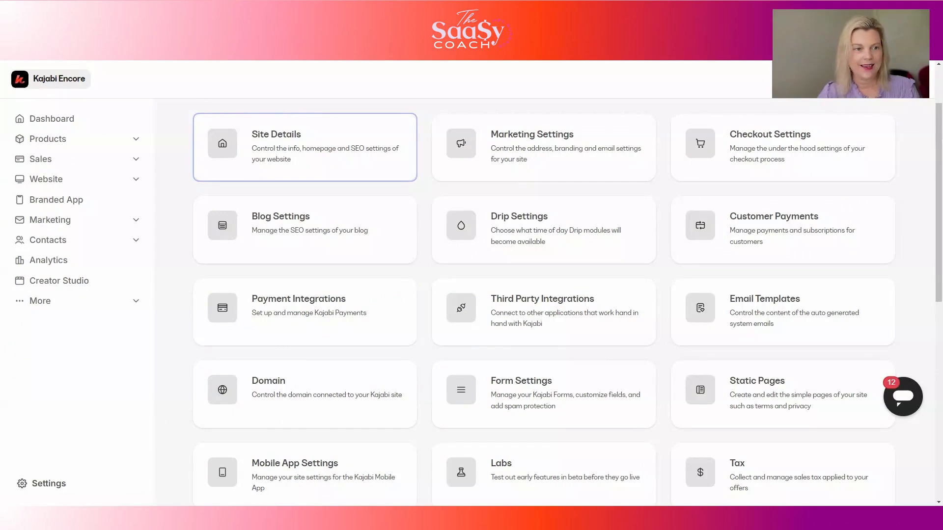
scroll(313, 320, down, 7)
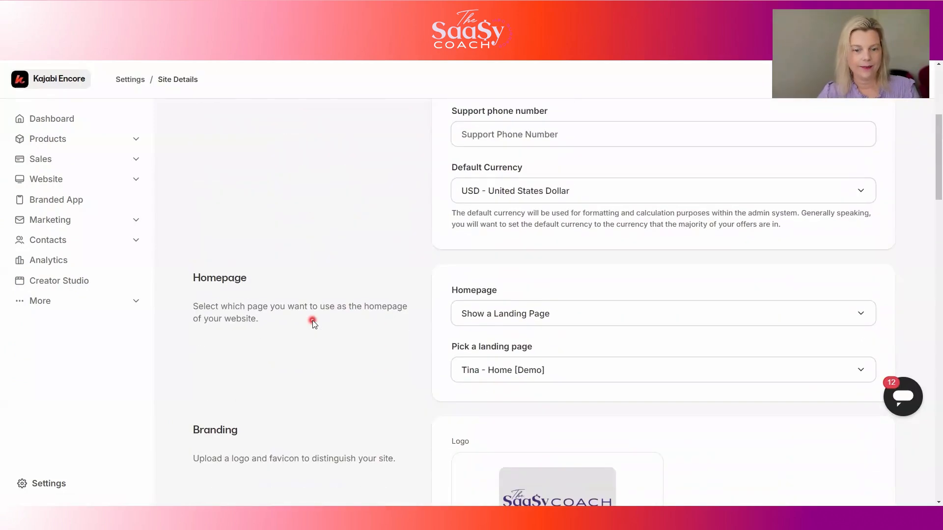
scroll(313, 320, down, 9)
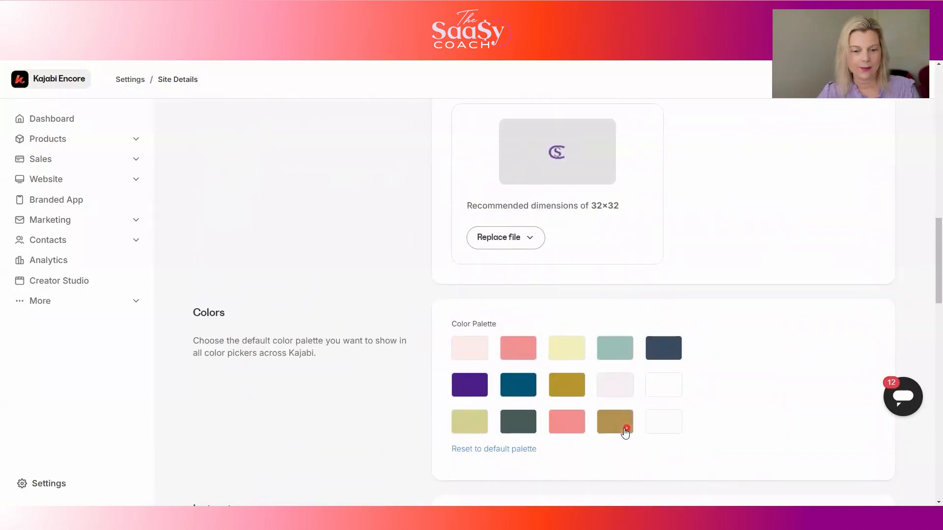
scroll(614, 440, down, 1)
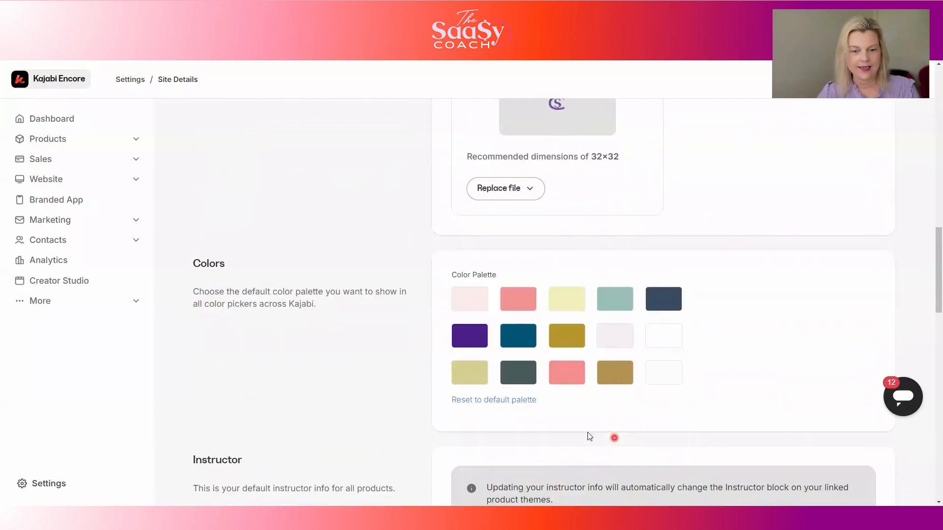
click(475, 302)
click(537, 466)
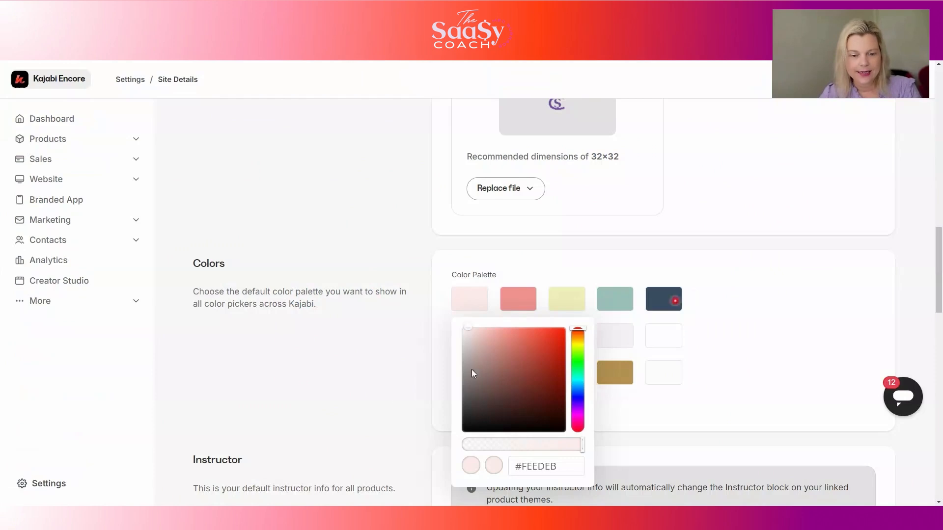
click(387, 394)
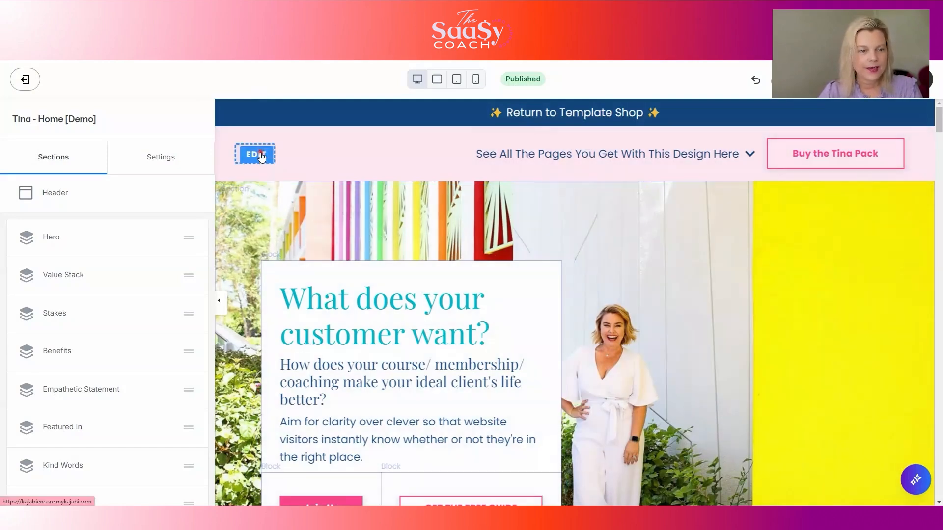
- Select the header logo on the Tina - Home [Demo] page and set its Logo Image Width to 150
click(260, 155)
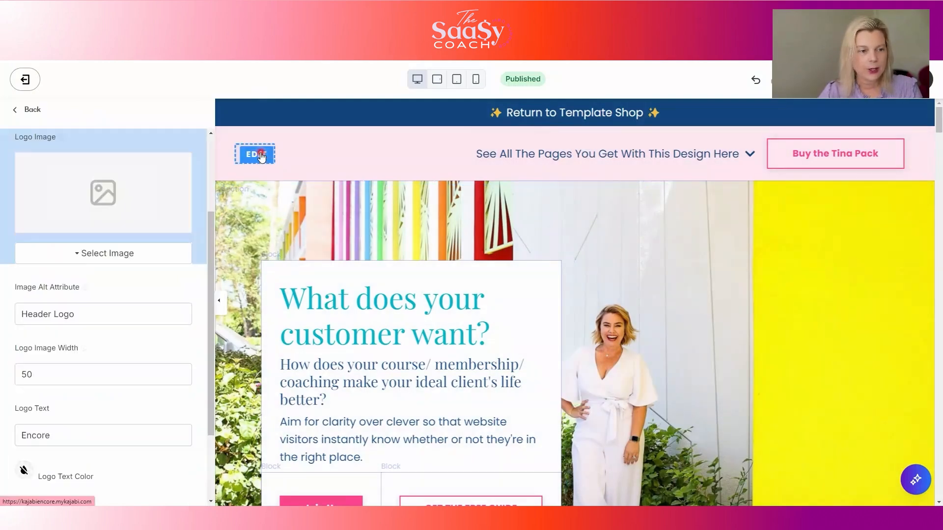
click(20, 374)
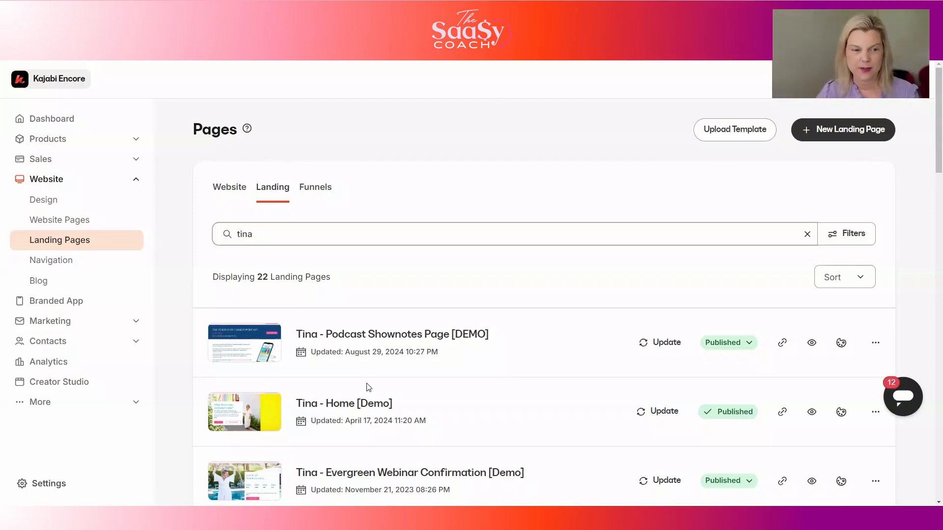
- Switch from the landing pages to the website pages and look through the whole list of pages
click(225, 192)
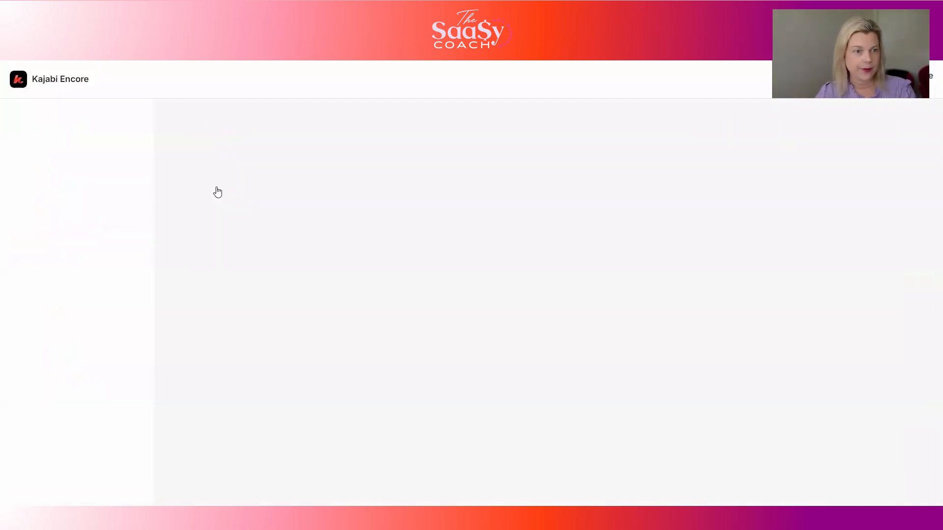
scroll(441, 296, down, 2)
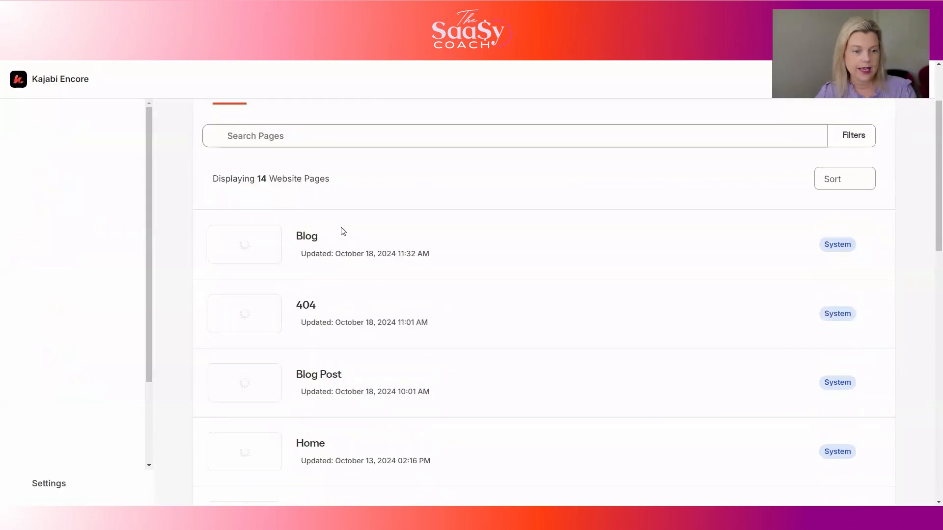
scroll(308, 248, up, 2)
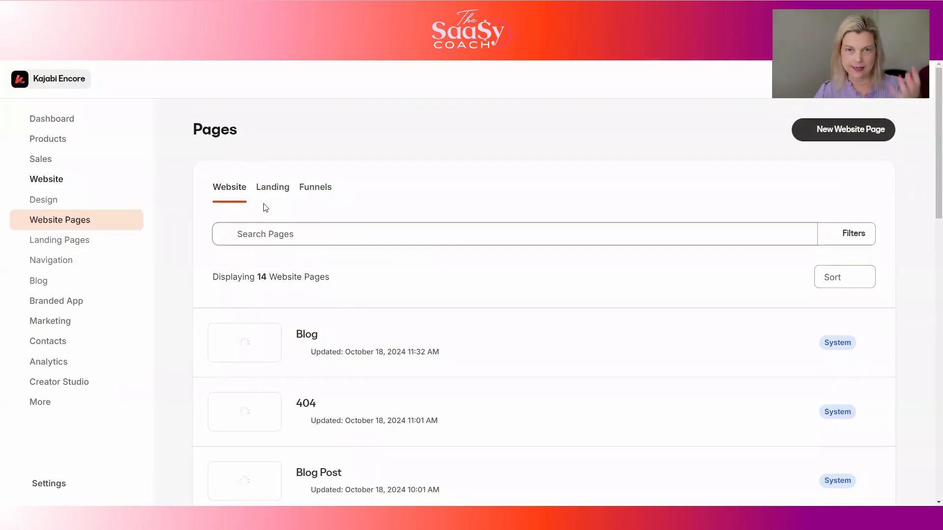
scroll(442, 372, down, 2)
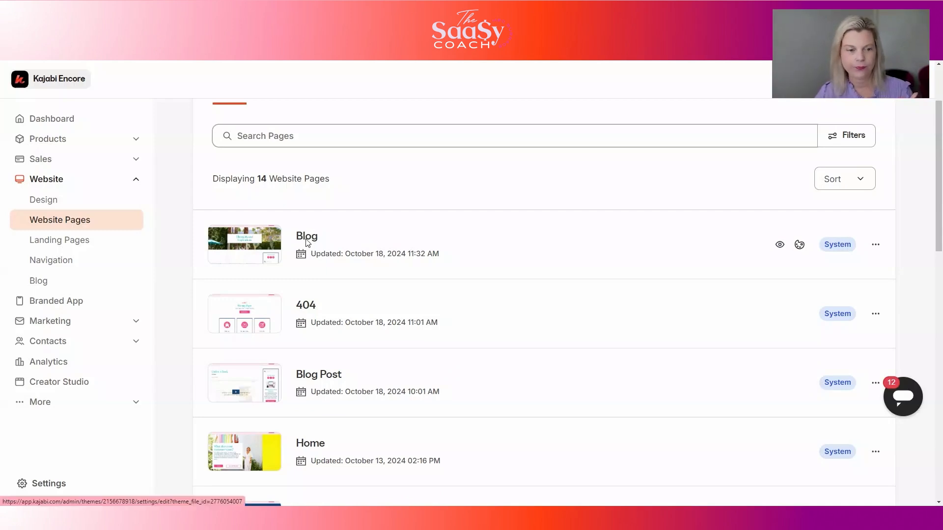
scroll(275, 213, down, 2)
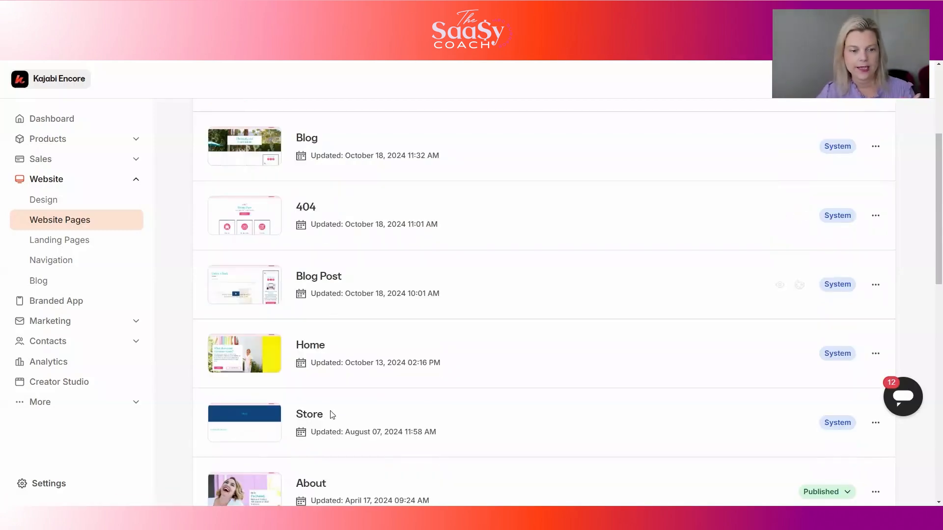
scroll(380, 437, down, 5)
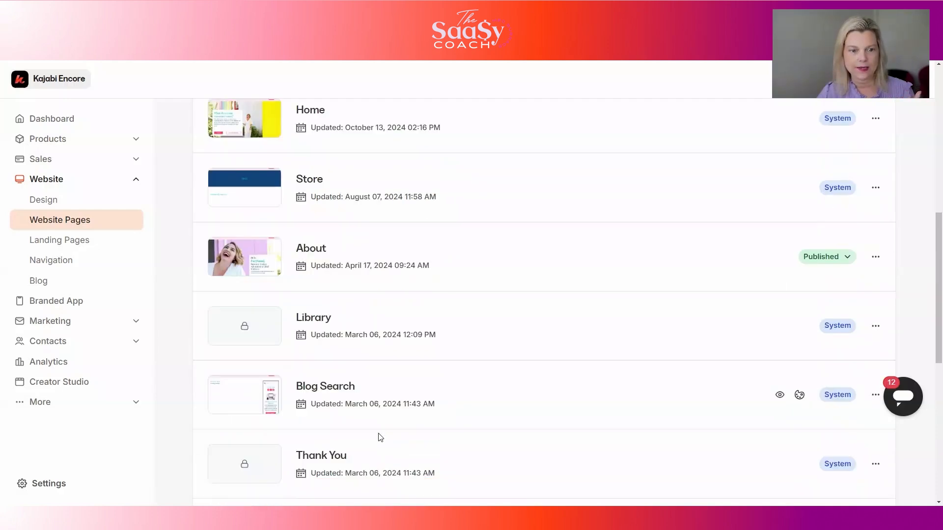
scroll(378, 437, down, 3)
scroll(378, 434, up, 10)
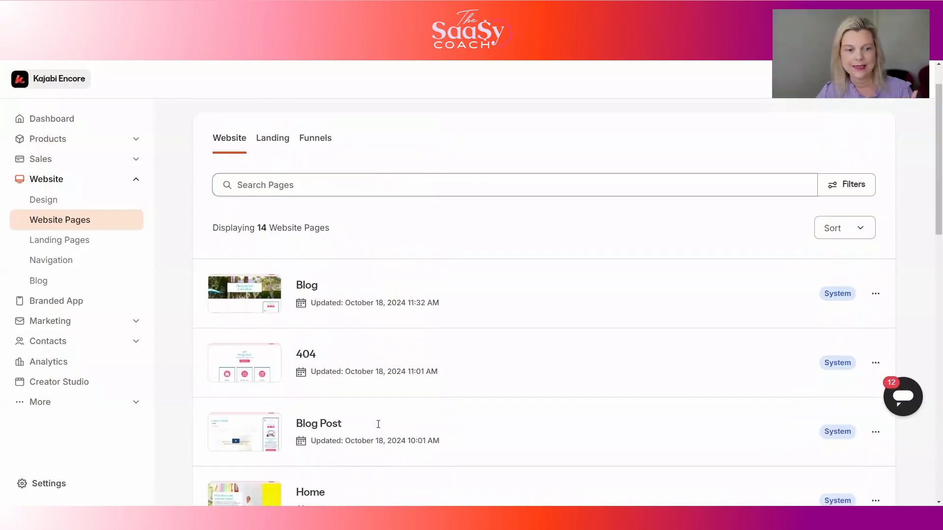
scroll(378, 424, down, 2)
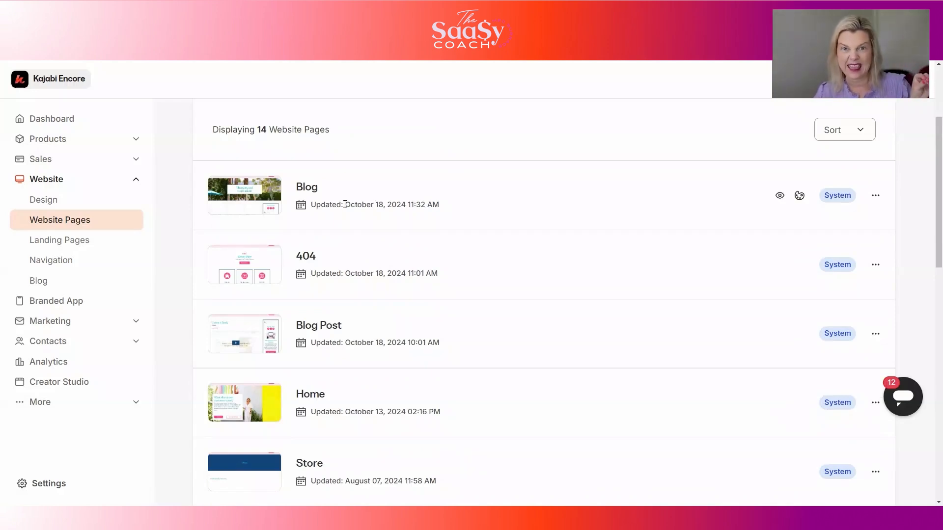
scroll(295, 185, up, 3)
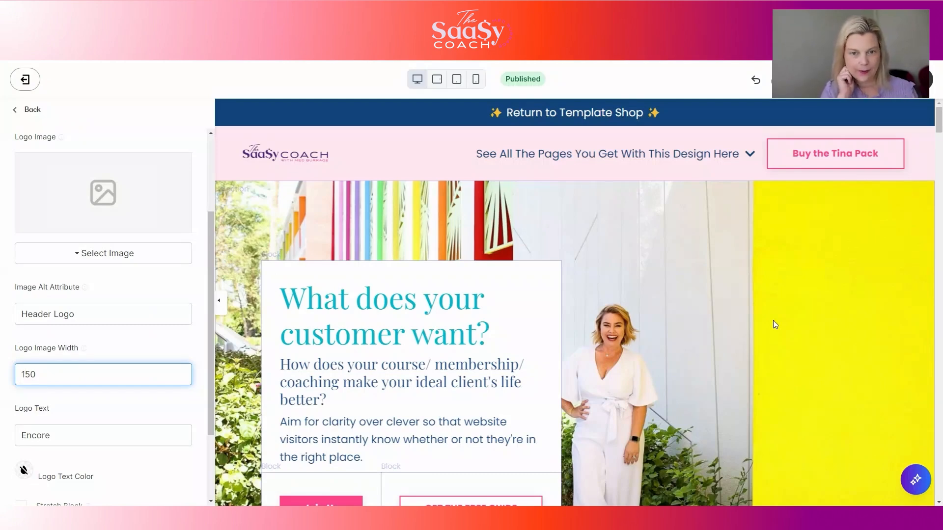
- Leave the logo settings, open the page's Style Guide and examine its primary color and button options
click(29, 110)
click(30, 110)
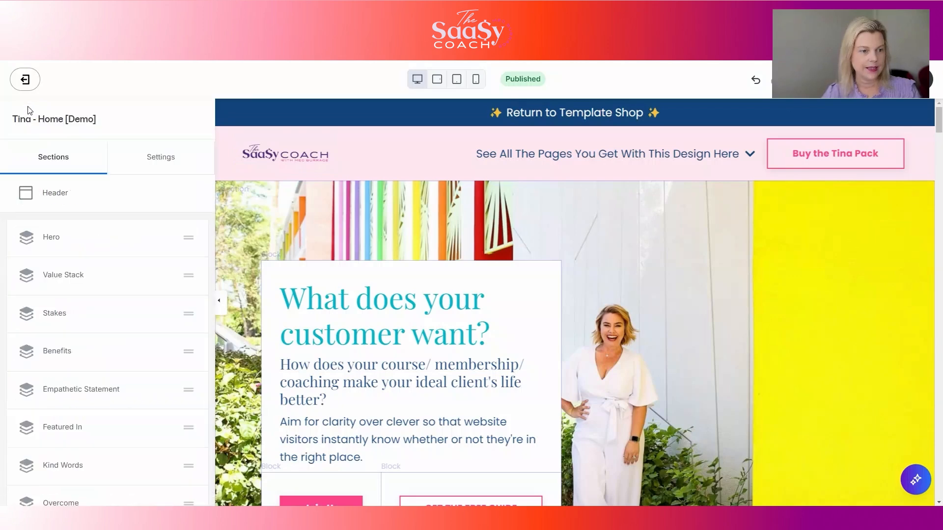
click(167, 157)
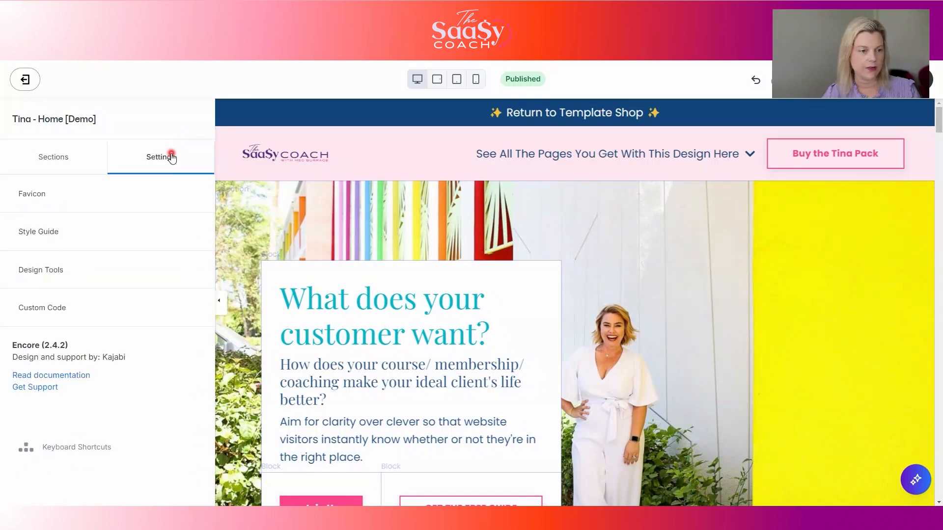
click(49, 233)
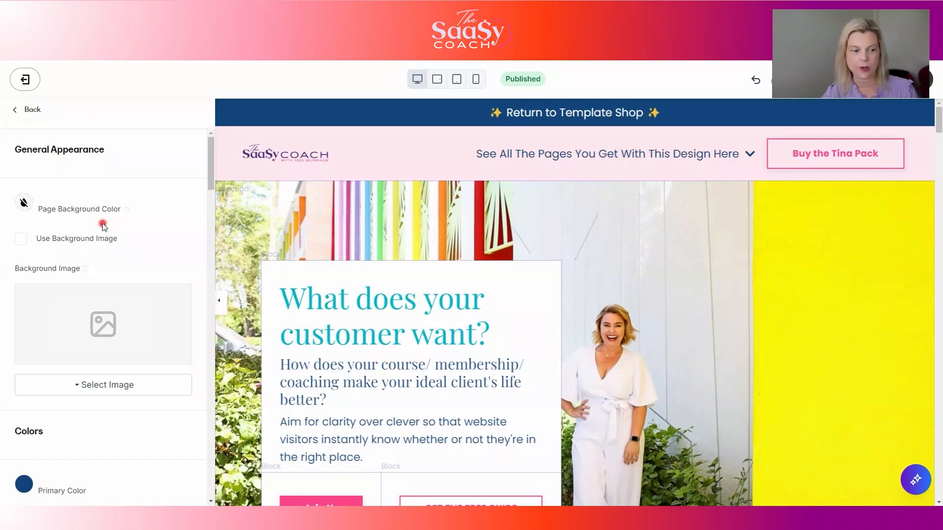
scroll(104, 225, down, 4)
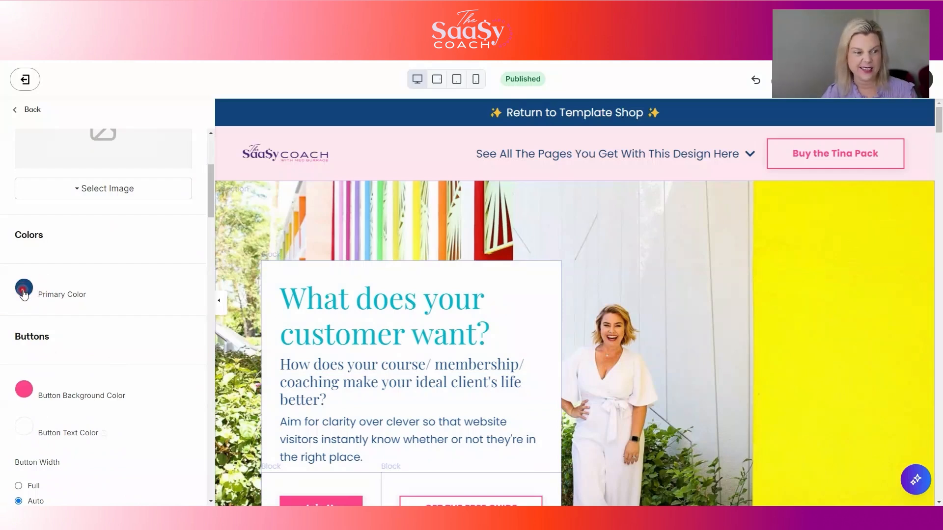
scroll(23, 294, down, 1)
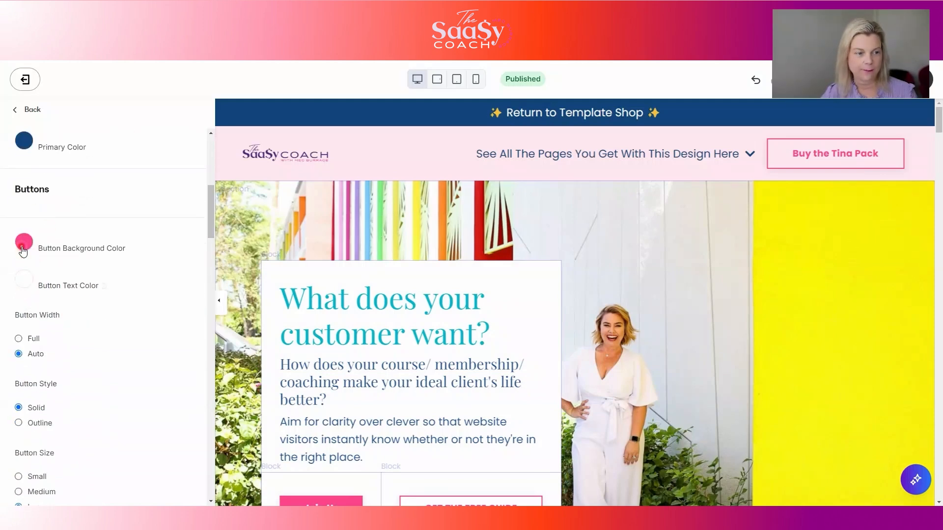
- Examine the button settings of the hero's Get the Free Guide call to action and return to the page-wide settings
scroll(629, 371, down, 3)
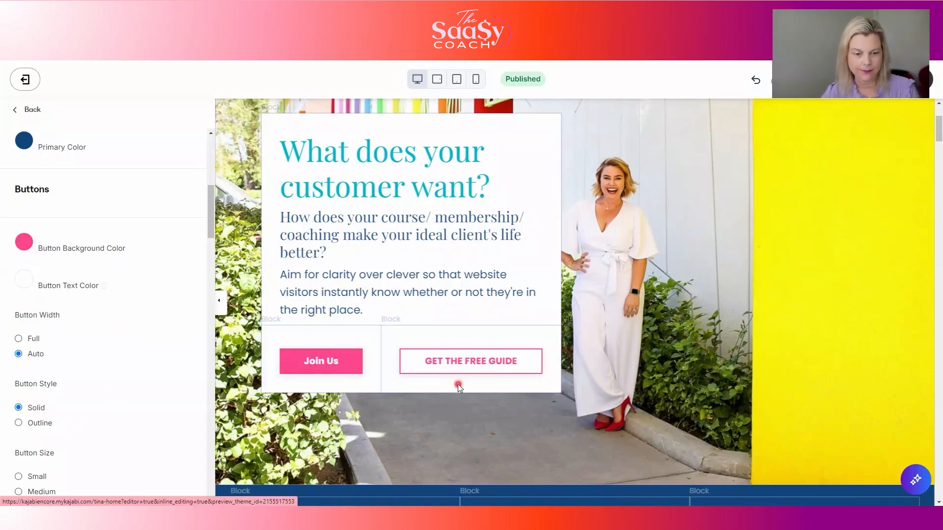
click(447, 363)
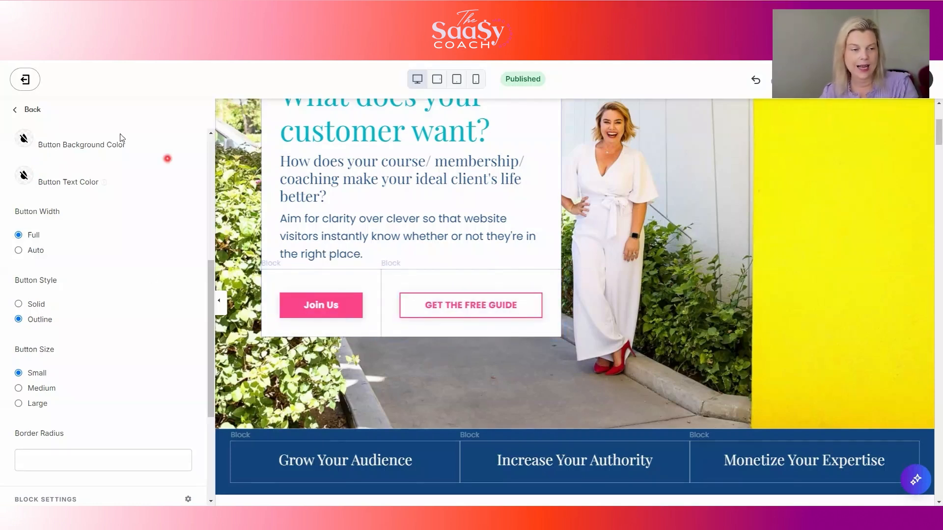
click(39, 112)
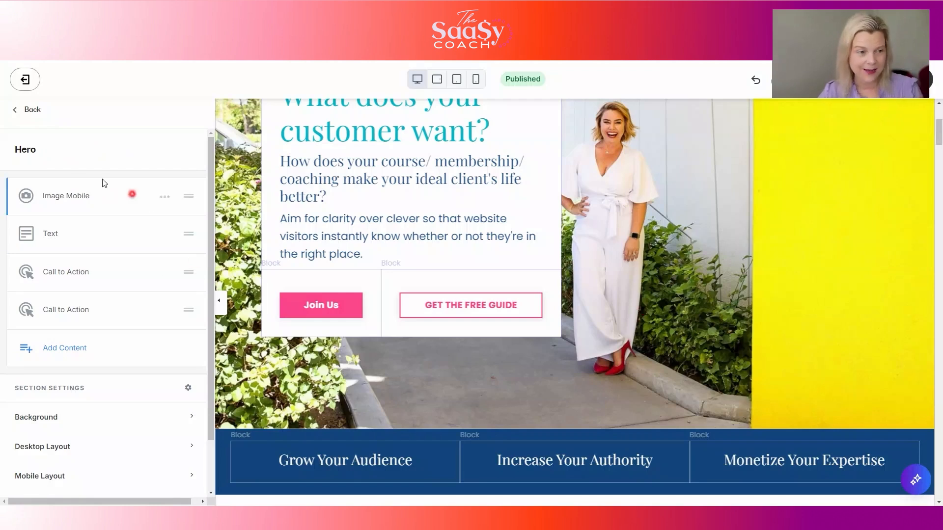
click(33, 111)
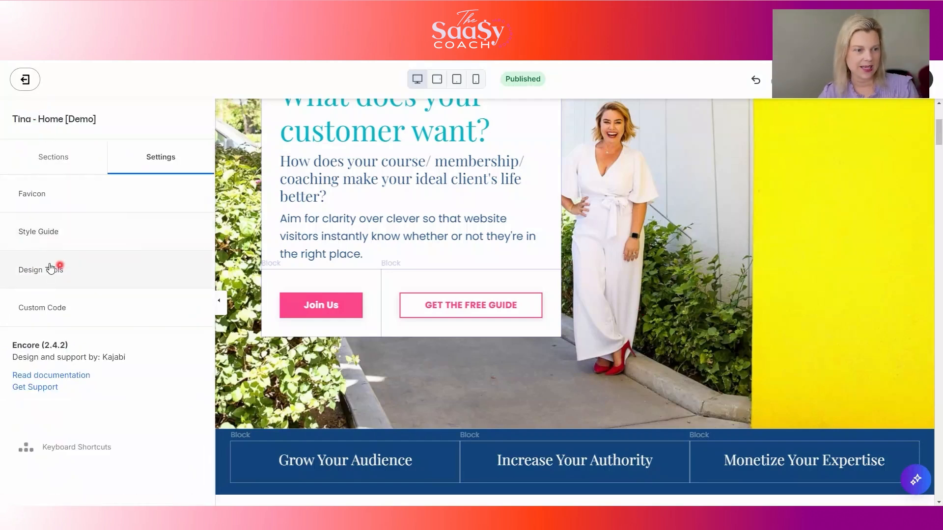
- In the Style Guide, set the Button Background Color to the gold swatch from the saved palette
click(46, 239)
scroll(47, 243, down, 5)
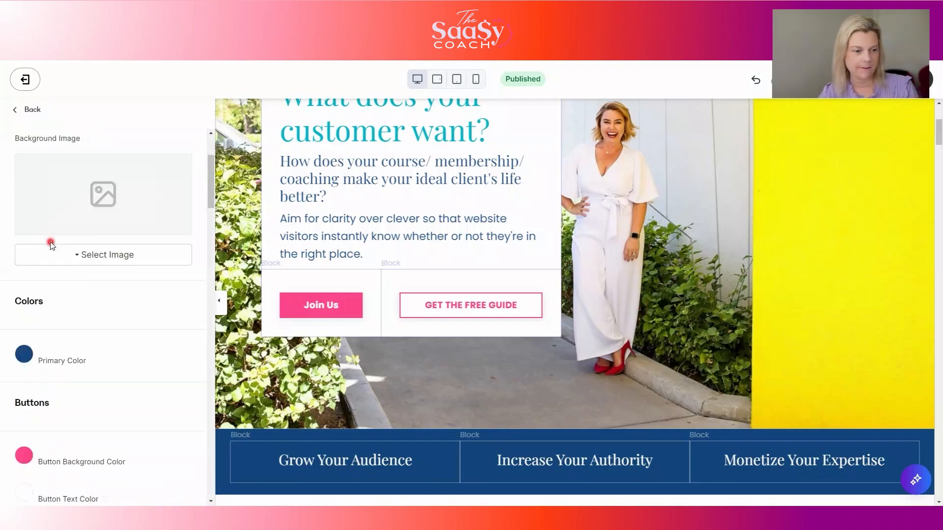
scroll(94, 252, down, 3)
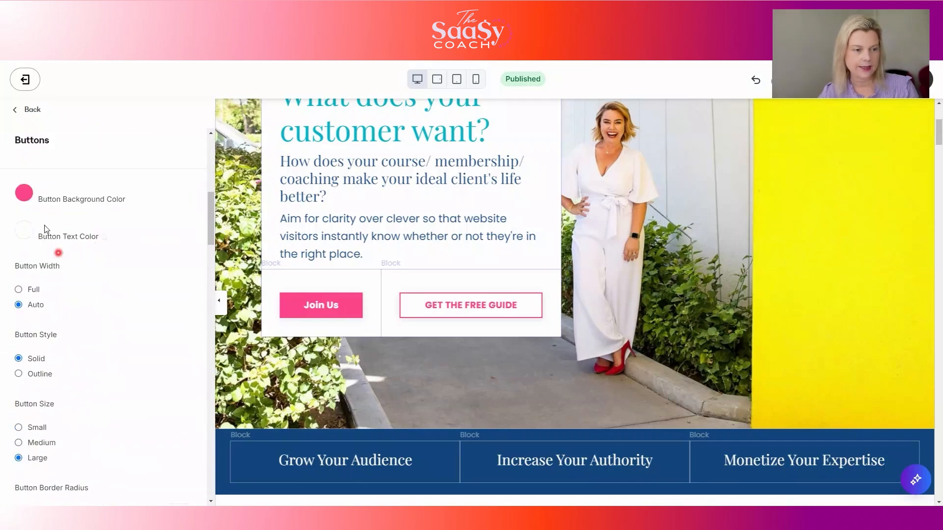
click(27, 193)
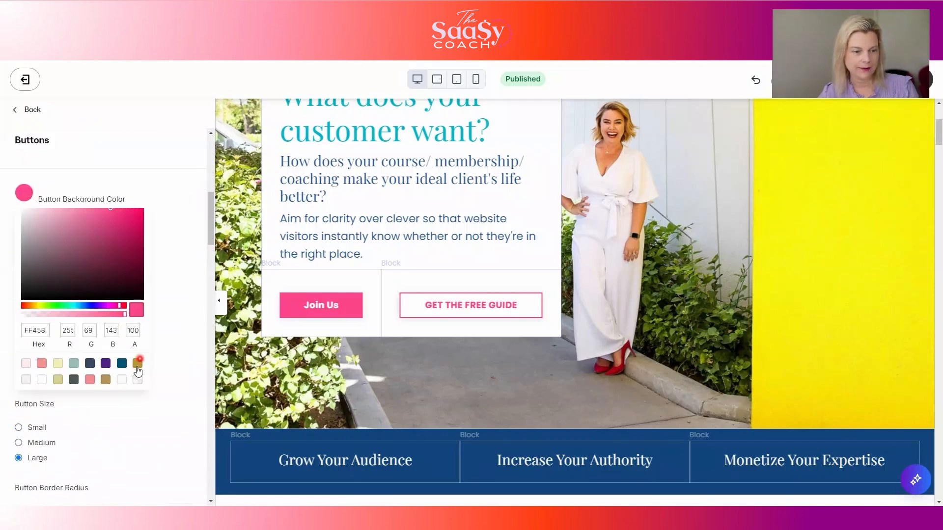
click(138, 363)
click(167, 287)
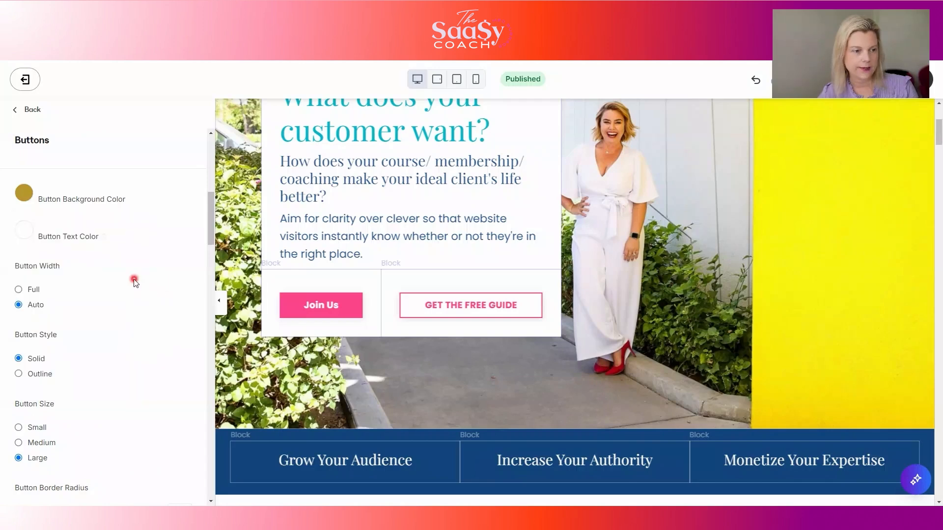
- Set the Style Guide's Button Border Radius to 50
scroll(134, 280, down, 3)
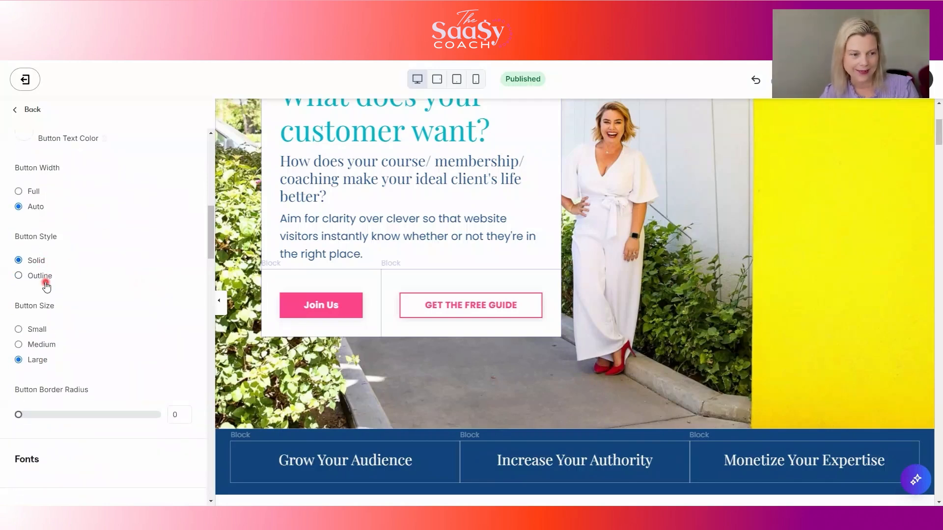
scroll(33, 351, down, 1)
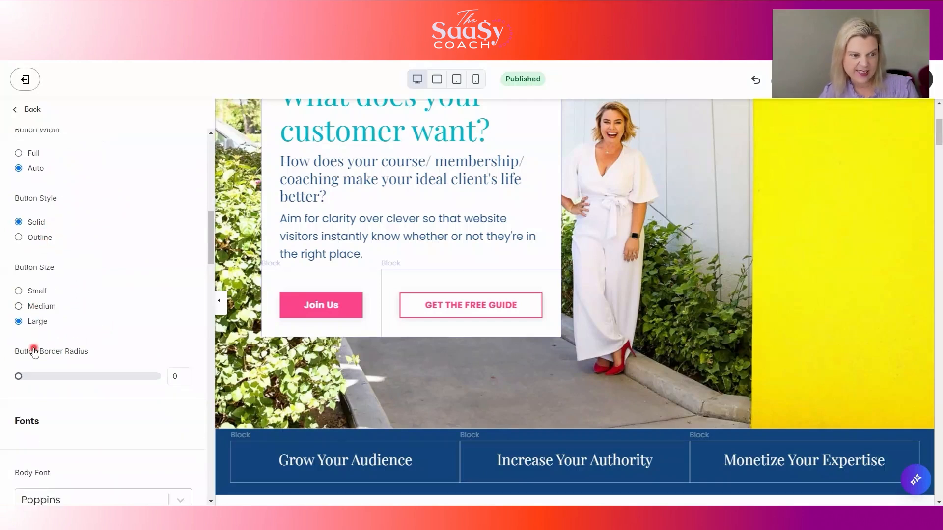
scroll(34, 351, down, 1)
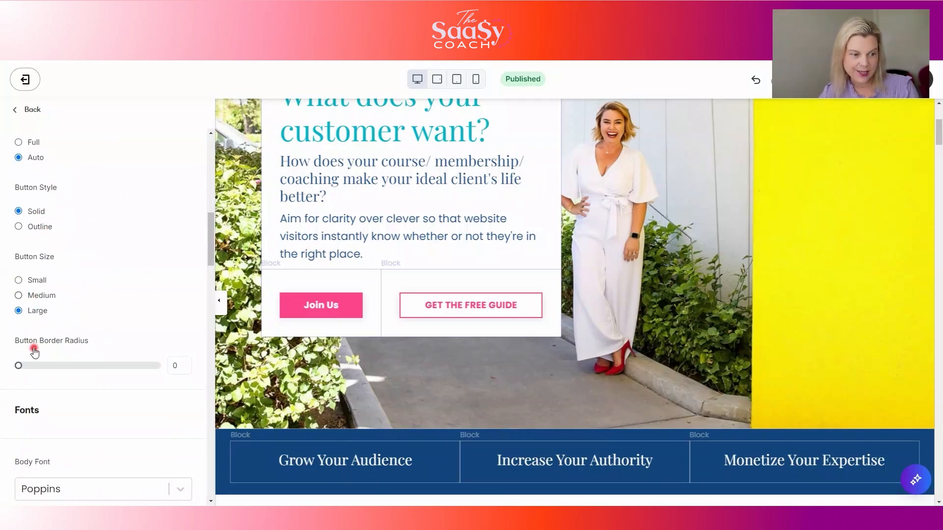
double_click(167, 365)
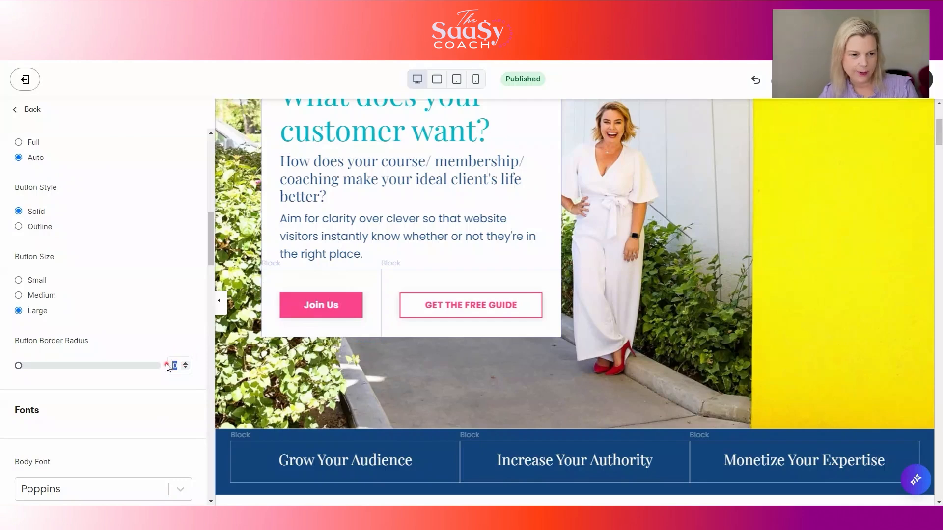
text(50)
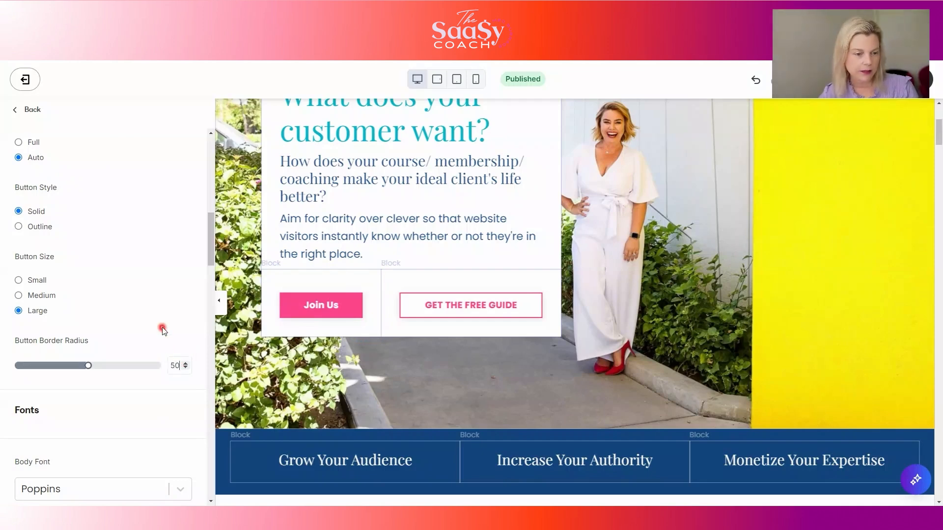
- In the Style Guide's Font Colors, set the Heading Font Color to the gold swatch from the saved palette
scroll(162, 327, down, 5)
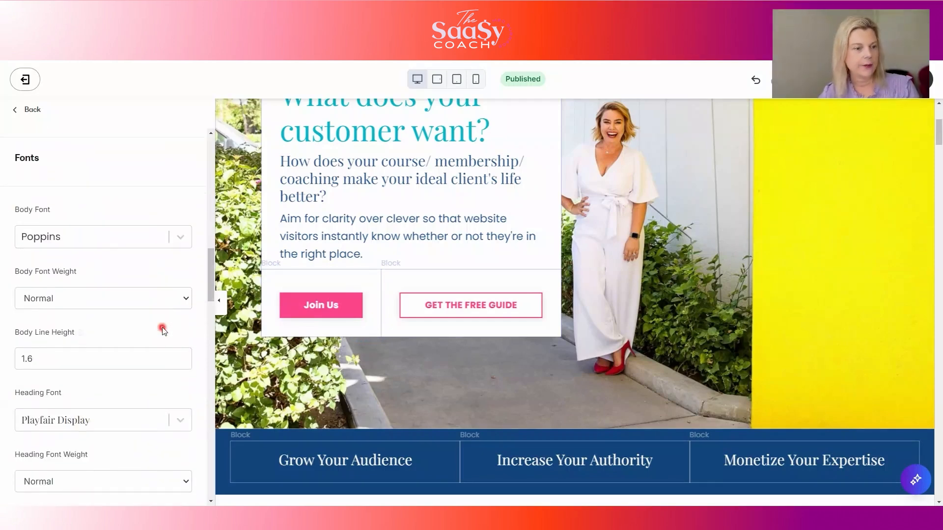
scroll(162, 328, down, 1)
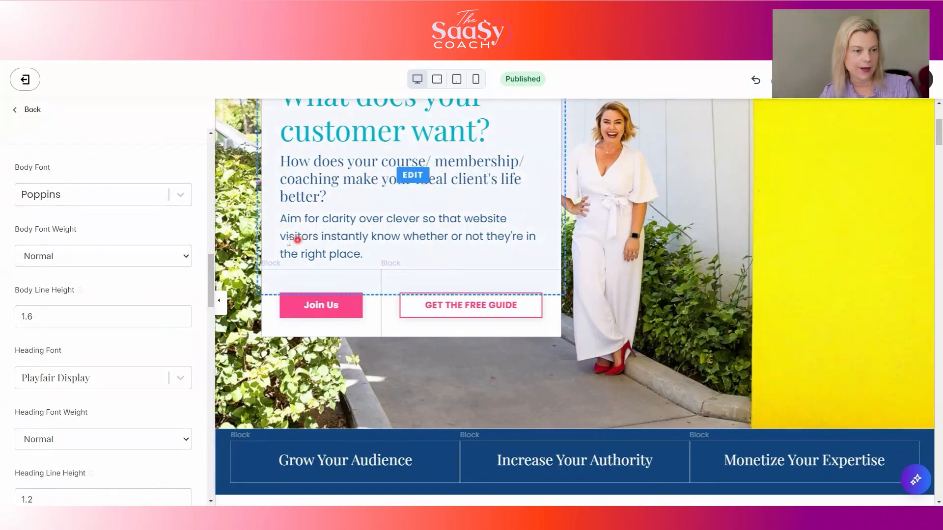
scroll(73, 311, down, 2)
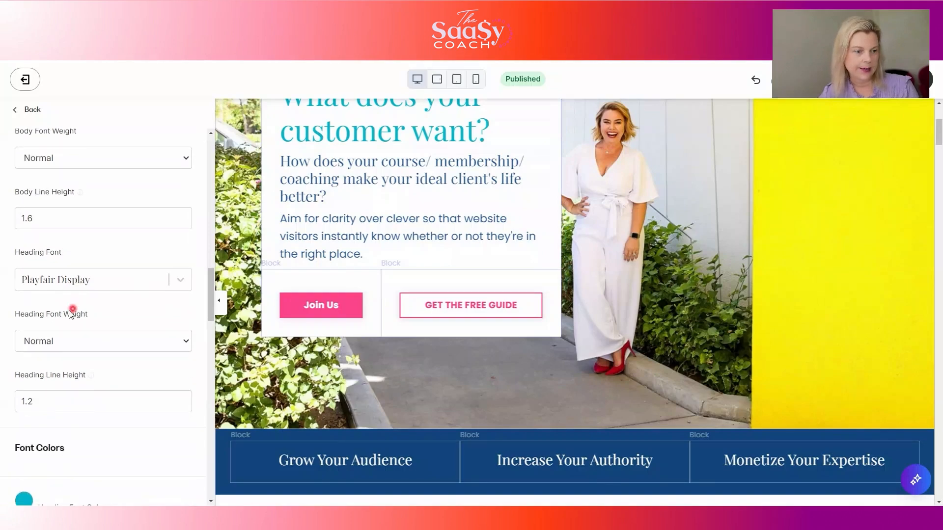
scroll(121, 289, down, 1)
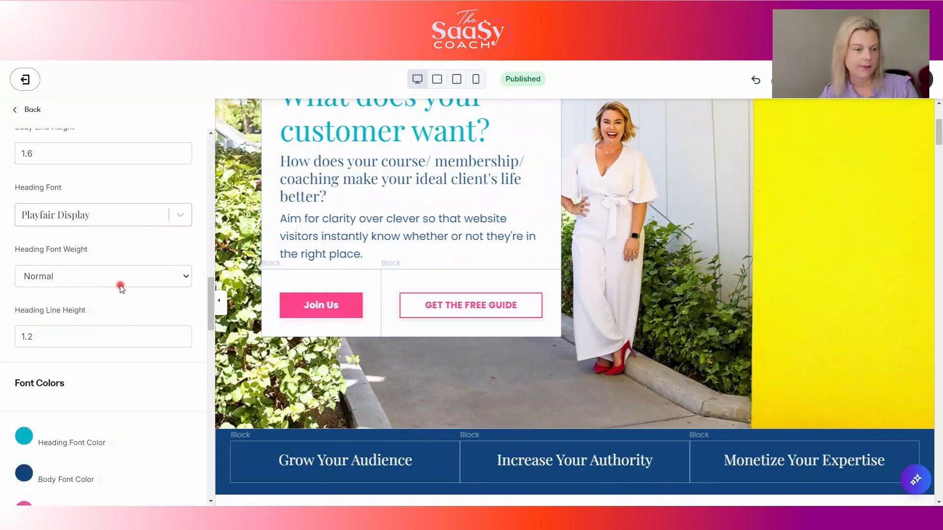
scroll(121, 289, down, 4)
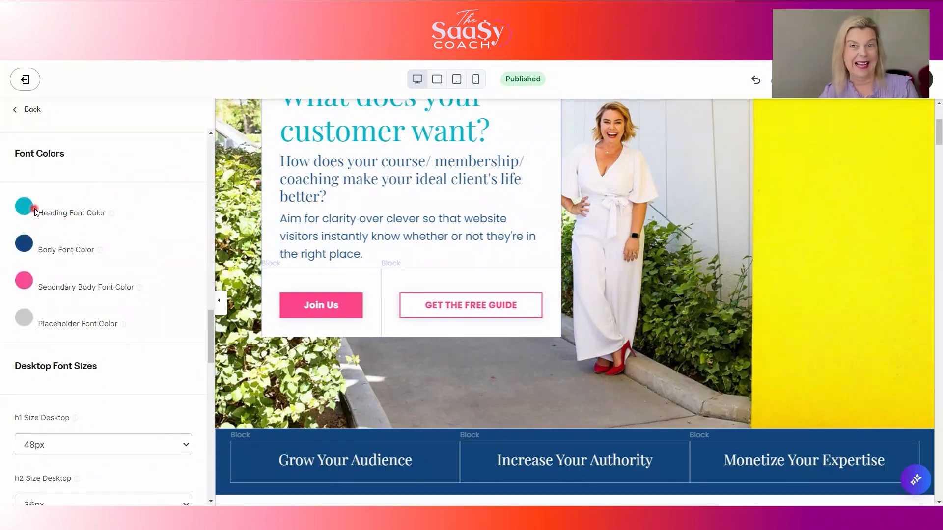
click(34, 210)
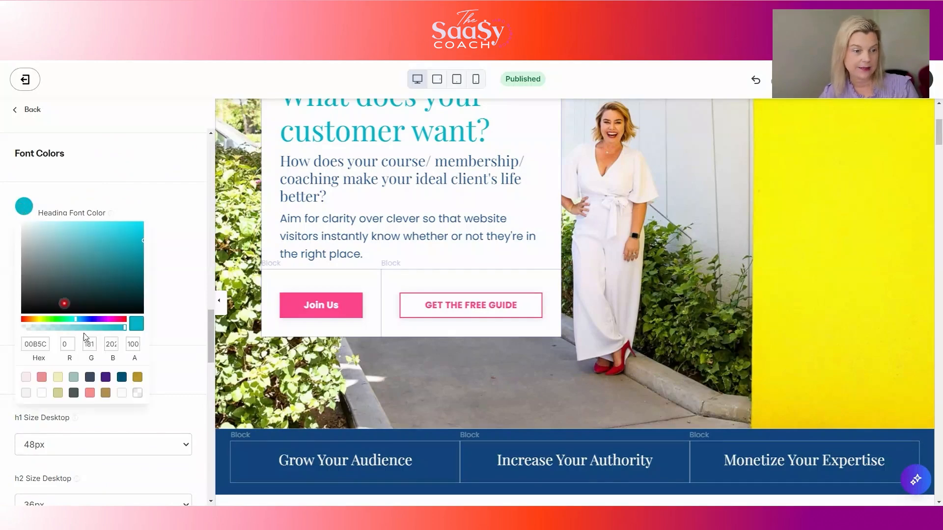
click(137, 379)
click(157, 316)
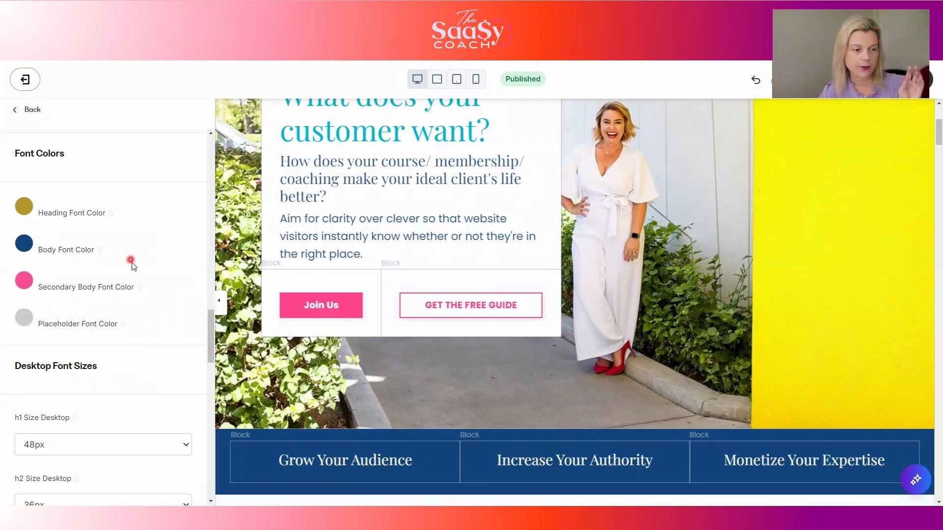
scroll(131, 265, down, 2)
scroll(132, 266, down, 5)
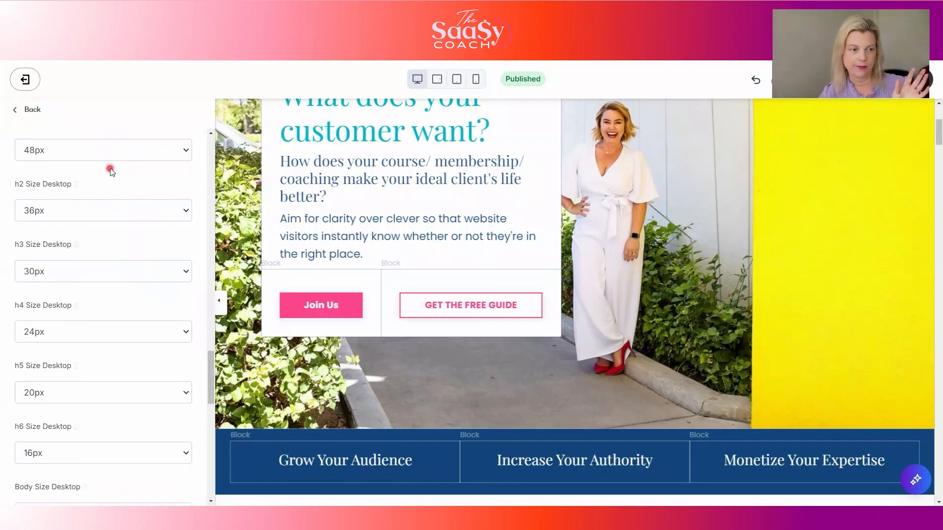
scroll(84, 390, down, 3)
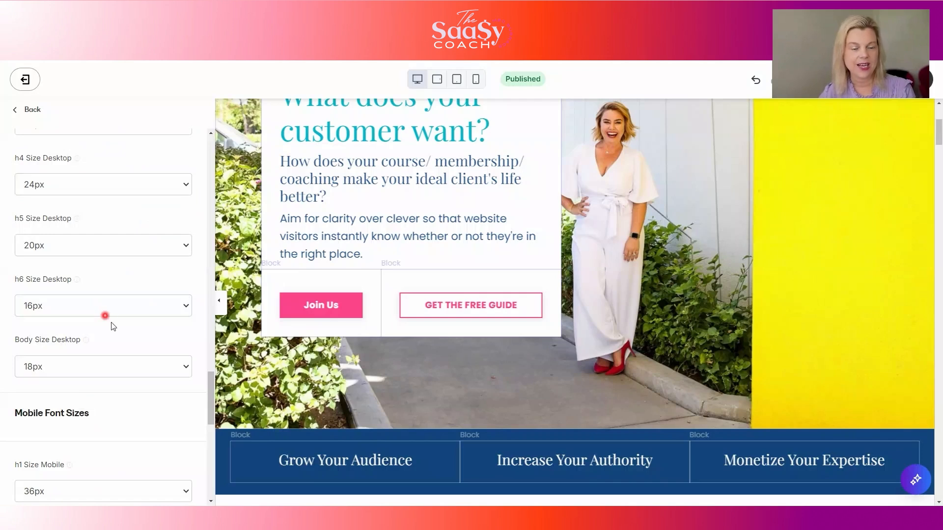
scroll(101, 313, up, 5)
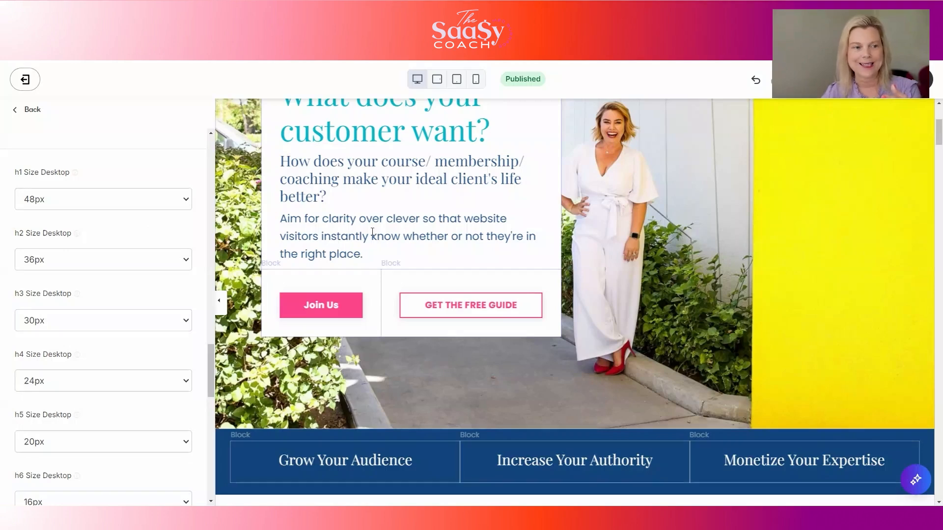
scroll(114, 260, up, 10)
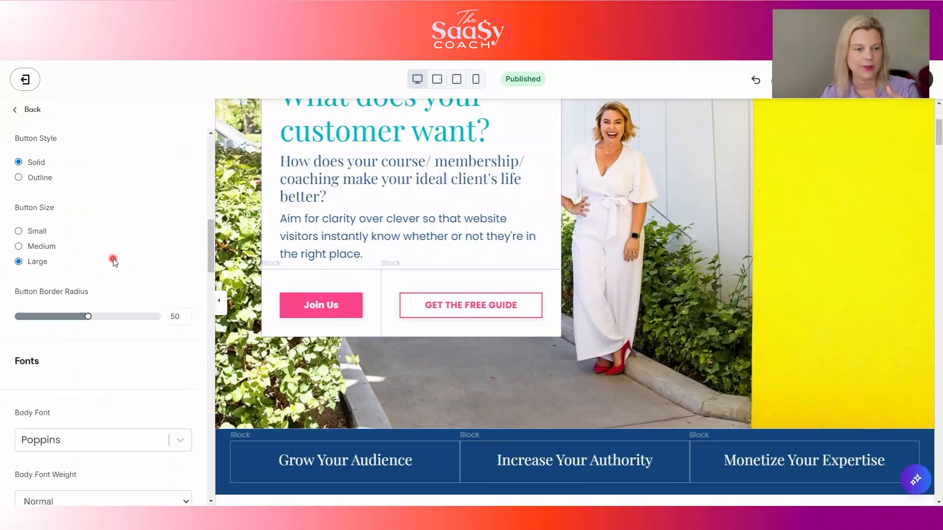
scroll(113, 261, up, 5)
scroll(132, 199, up, 3)
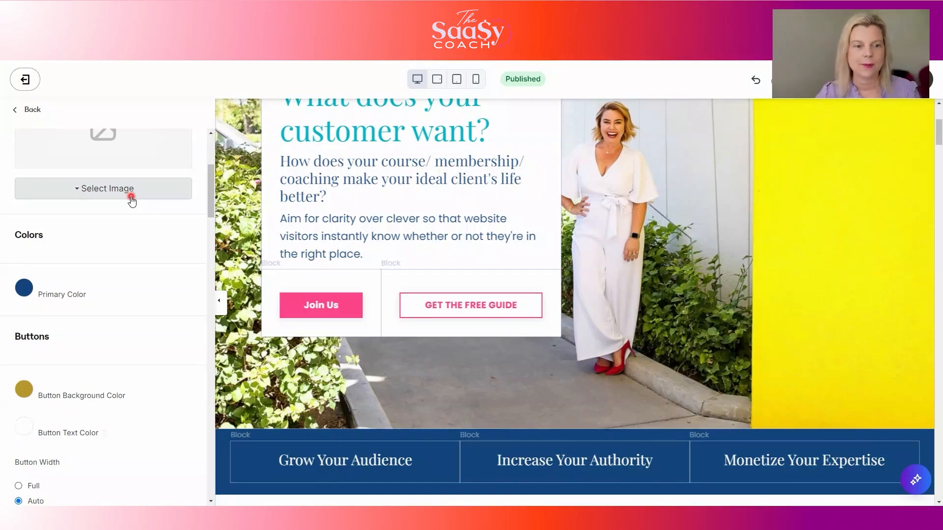
scroll(419, 257, up, 4)
scroll(100, 246, up, 4)
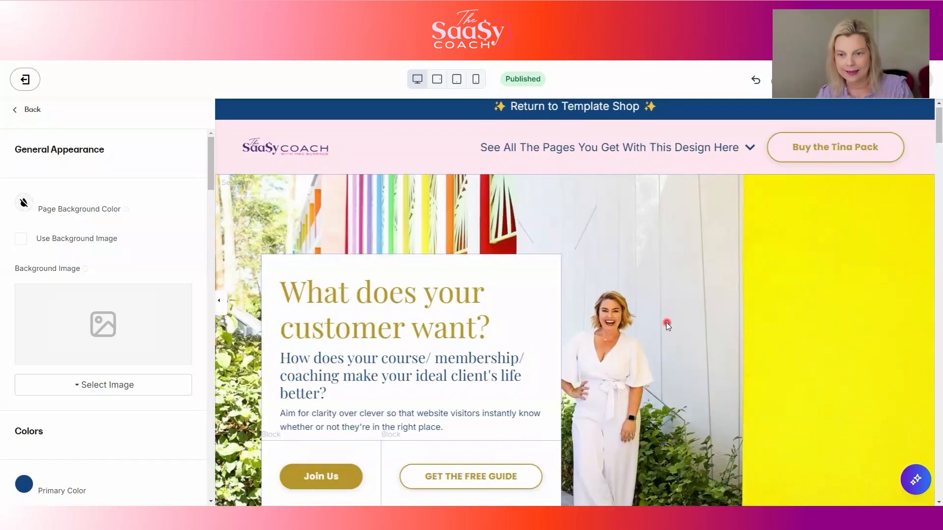
- Review the heading and button styling across the page preview from the hero to the Download form, and return to the Style Guide's button colors
scroll(666, 320, down, 2)
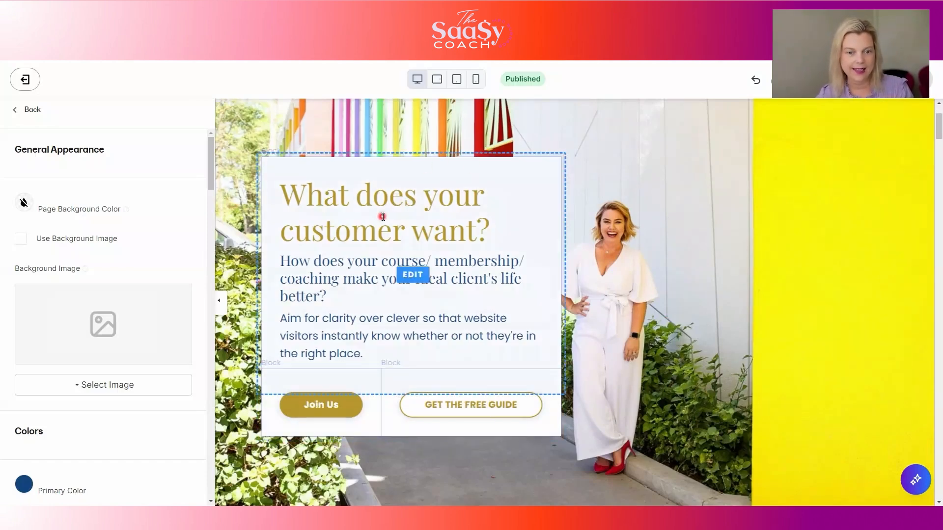
scroll(383, 216, down, 3)
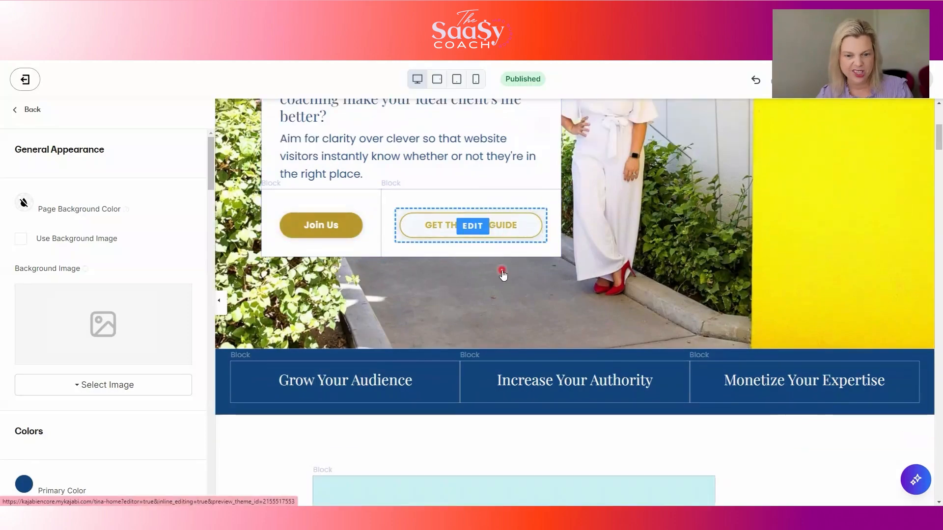
scroll(502, 275, down, 5)
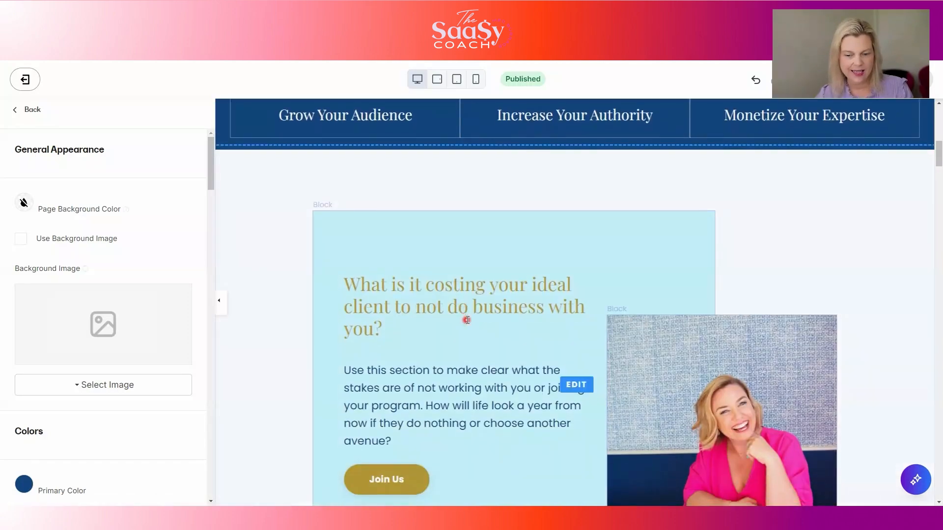
scroll(467, 320, down, 10)
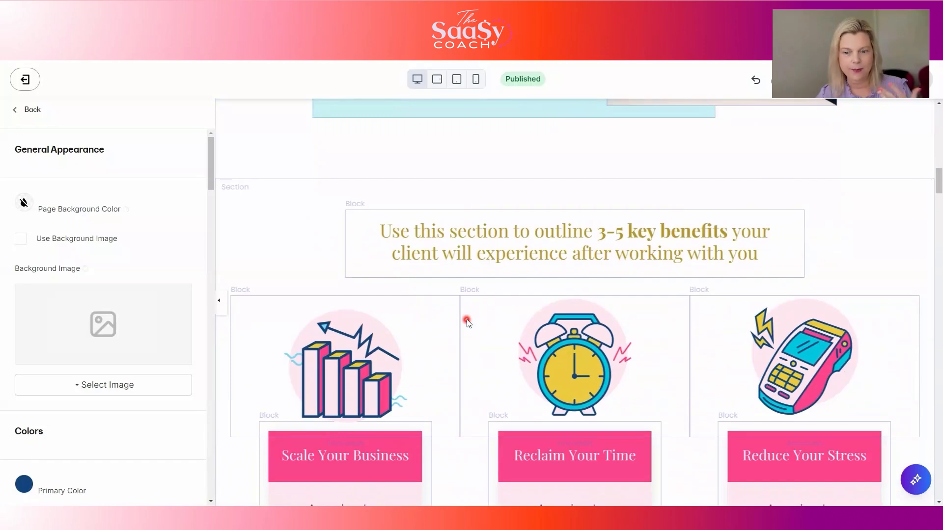
scroll(467, 320, down, 7)
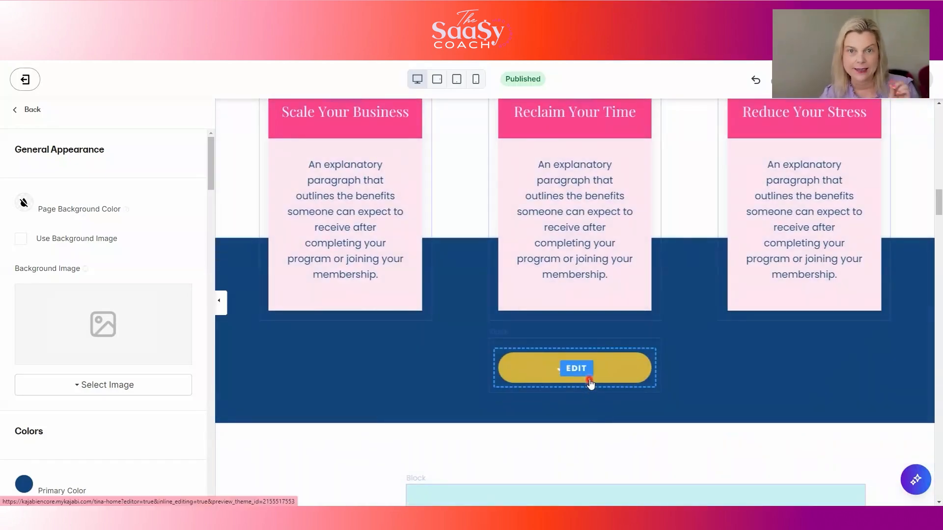
scroll(589, 383, down, 14)
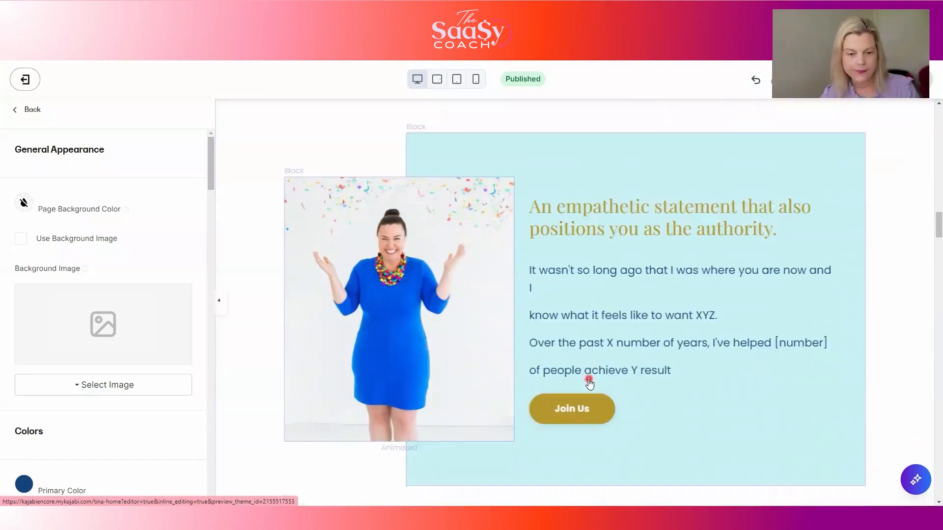
scroll(589, 383, down, 12)
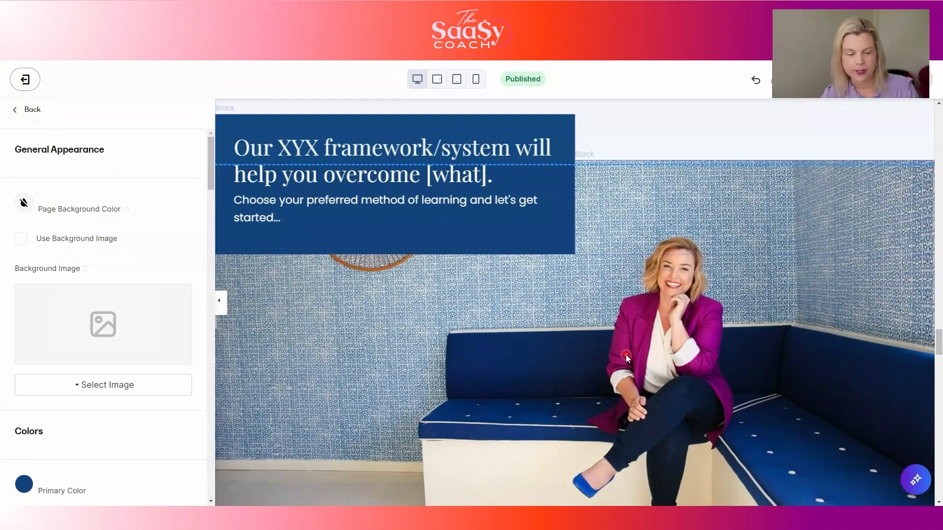
scroll(609, 332, down, 10)
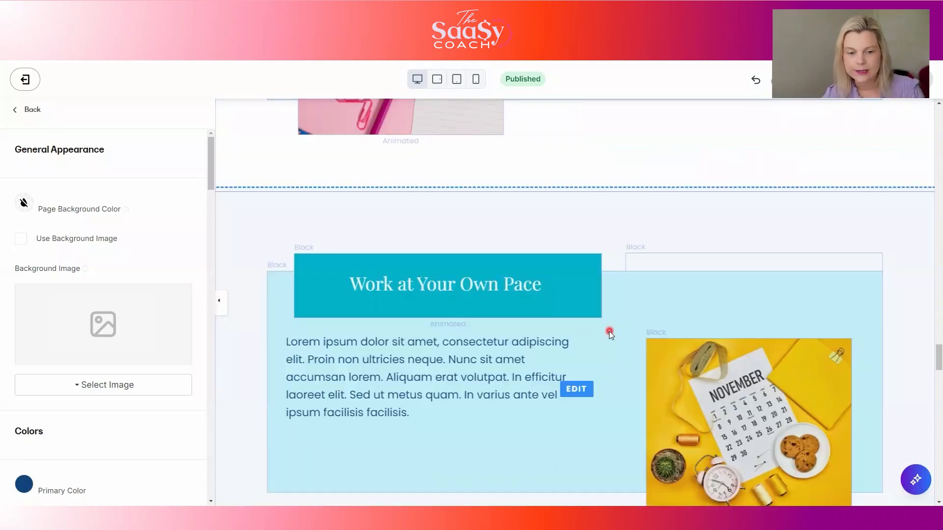
scroll(609, 332, down, 8)
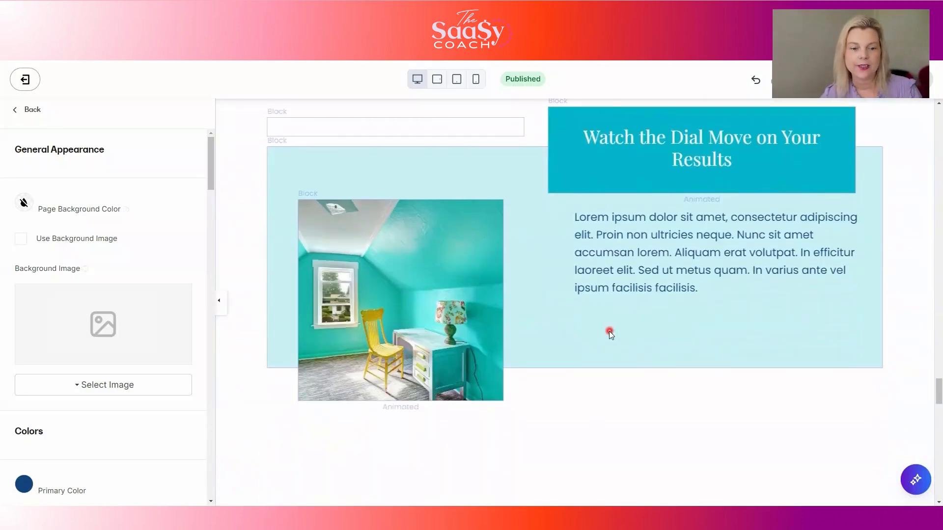
scroll(609, 339, down, 10)
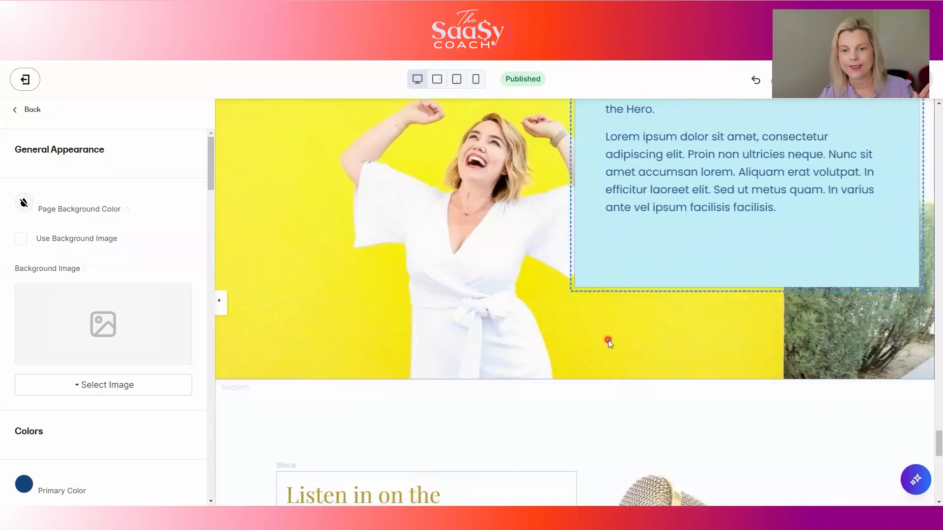
scroll(608, 340, down, 3)
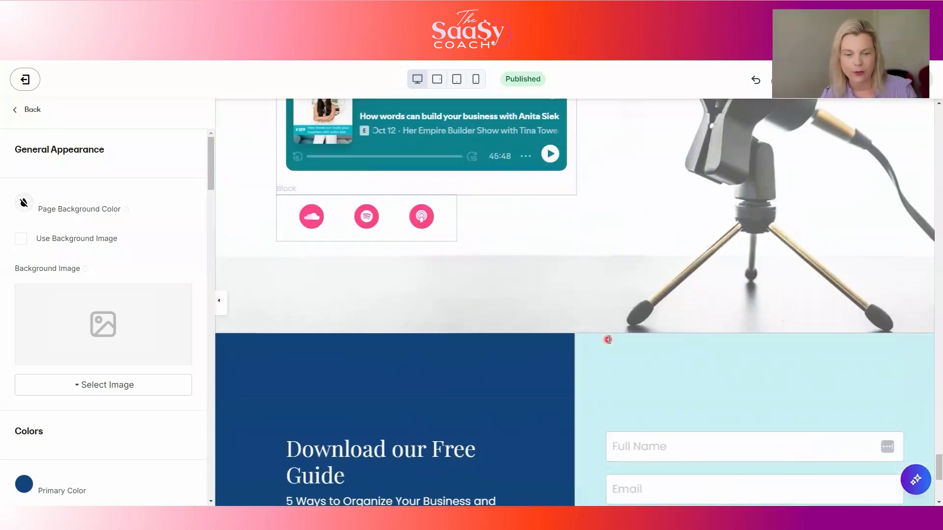
scroll(608, 340, down, 2)
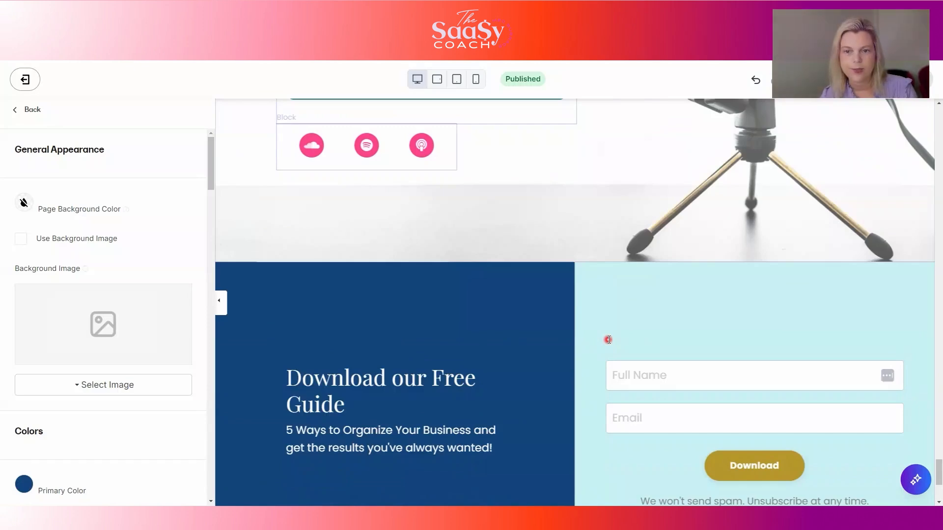
scroll(609, 340, up, 20)
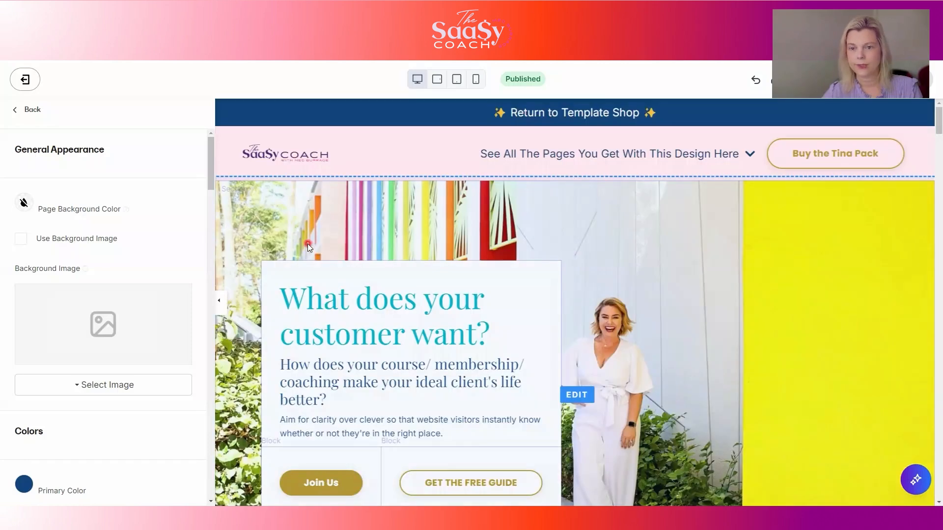
scroll(148, 256, down, 3)
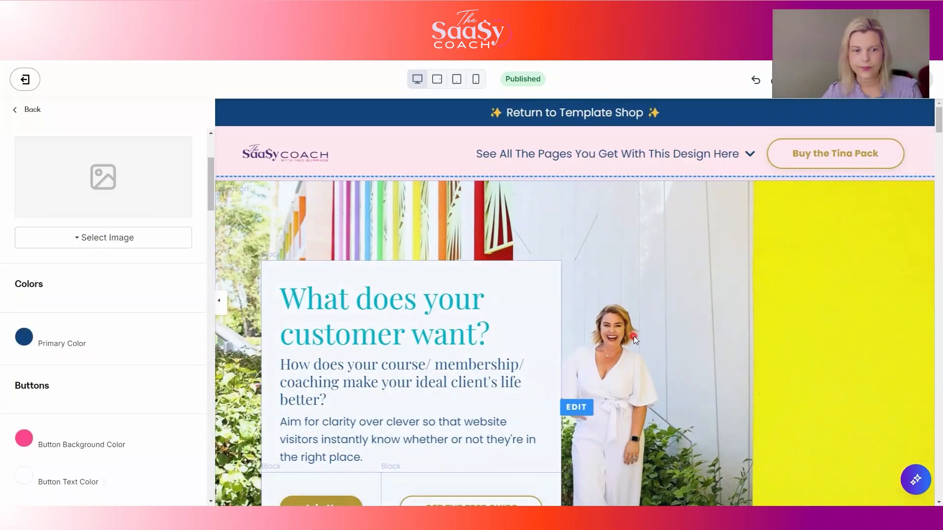